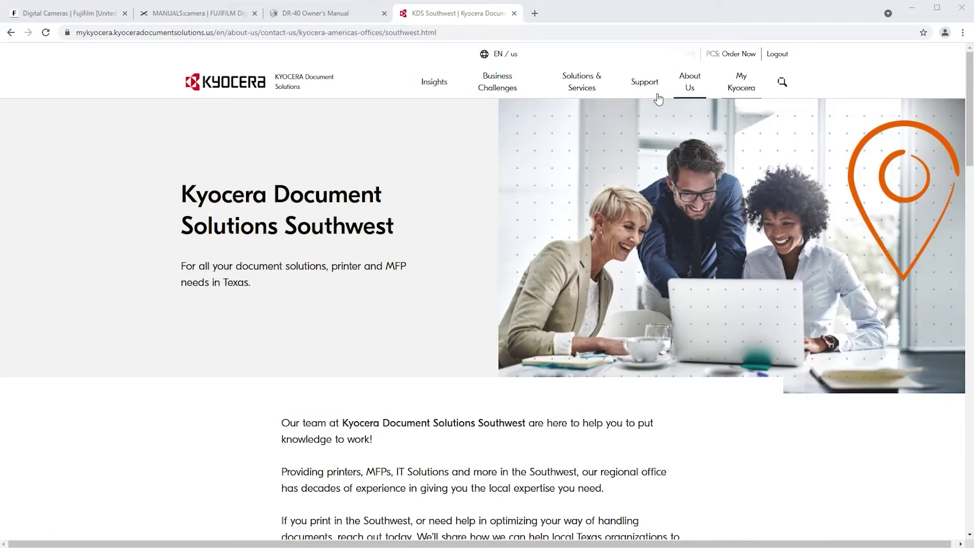
# Step: Find the ECOSYS M2540dw driver downloads in the Kyocera Download Center
pyautogui.click(643, 87)
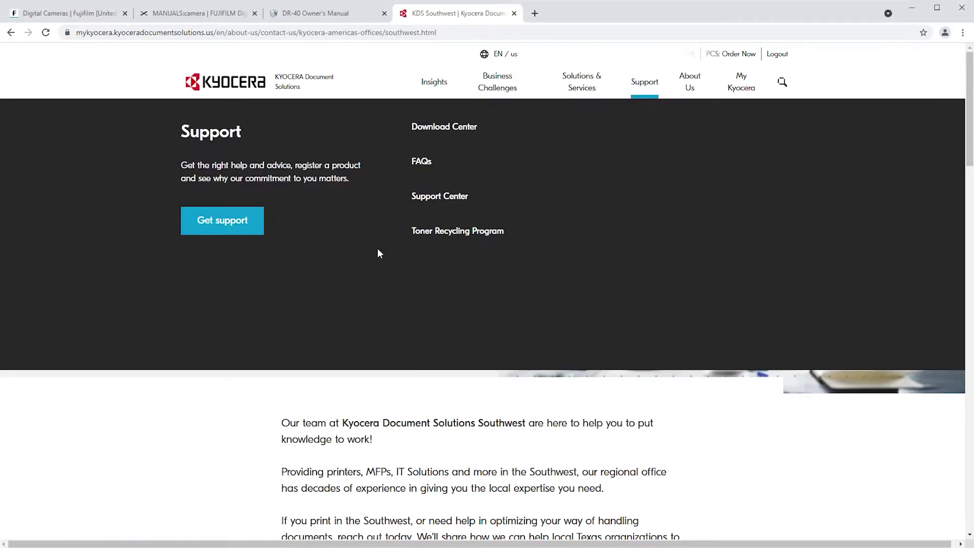
pyautogui.click(459, 129)
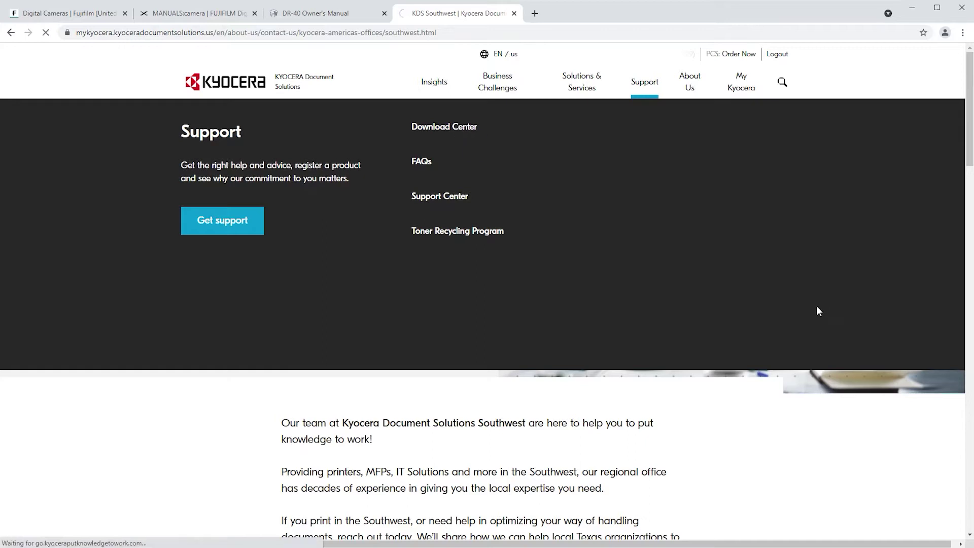
pyautogui.write('M')
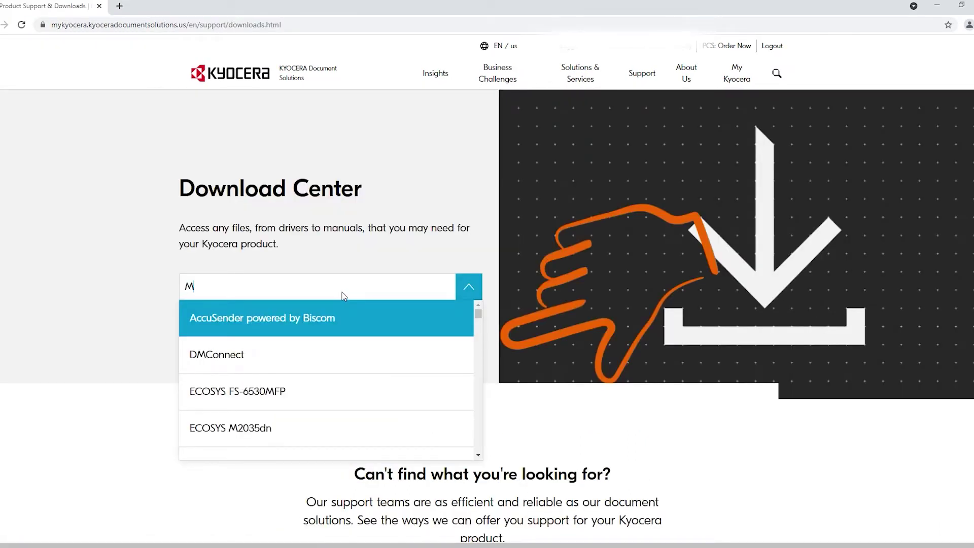
pyautogui.write('25')
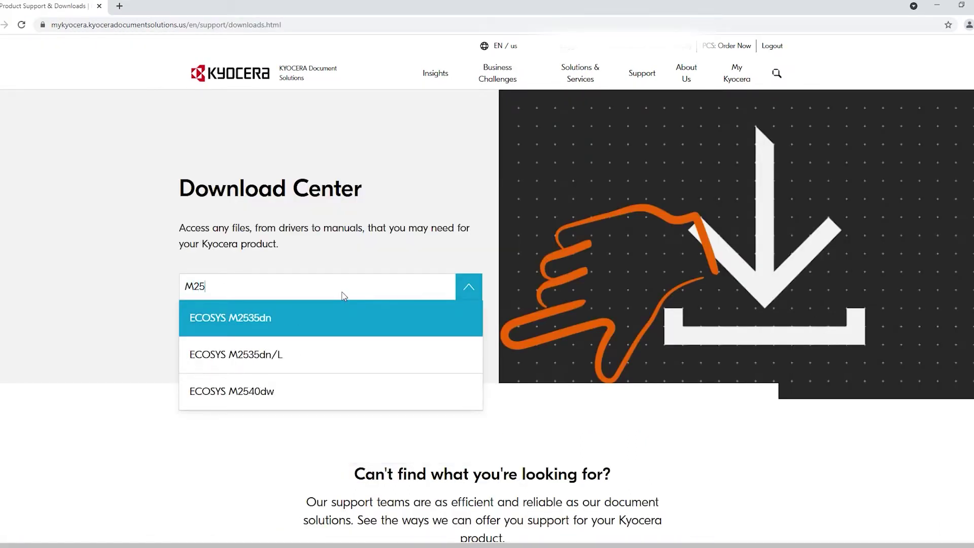
pyautogui.write('40')
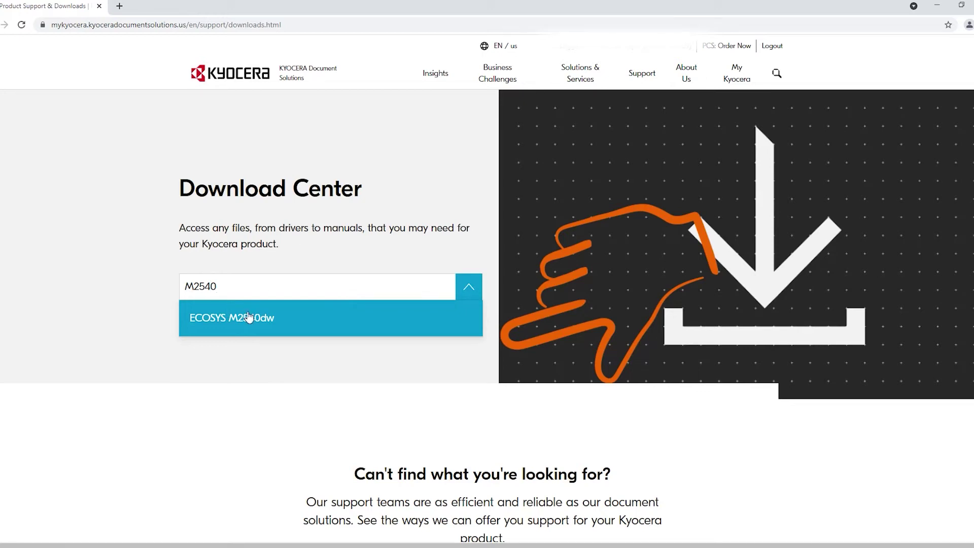
pyautogui.click(251, 318)
pyautogui.click(325, 258)
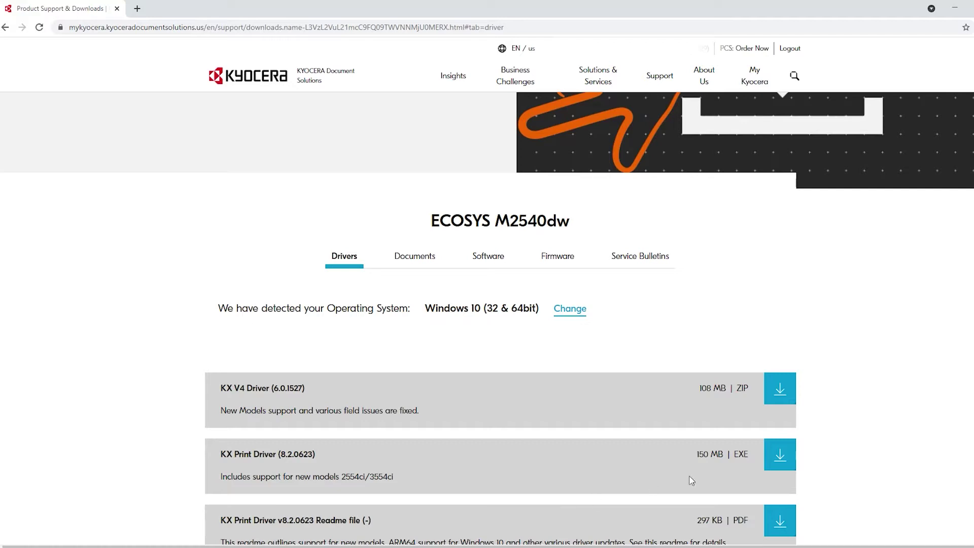
# Step: Download KX Print Driver 8.2.0623 and open the KX820623.exe file
pyautogui.click(778, 454)
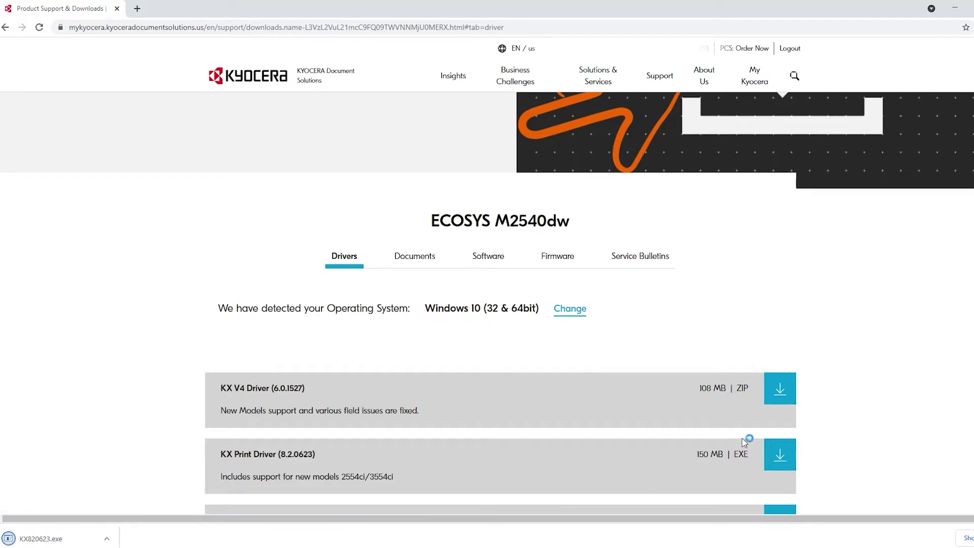
pyautogui.click(107, 535)
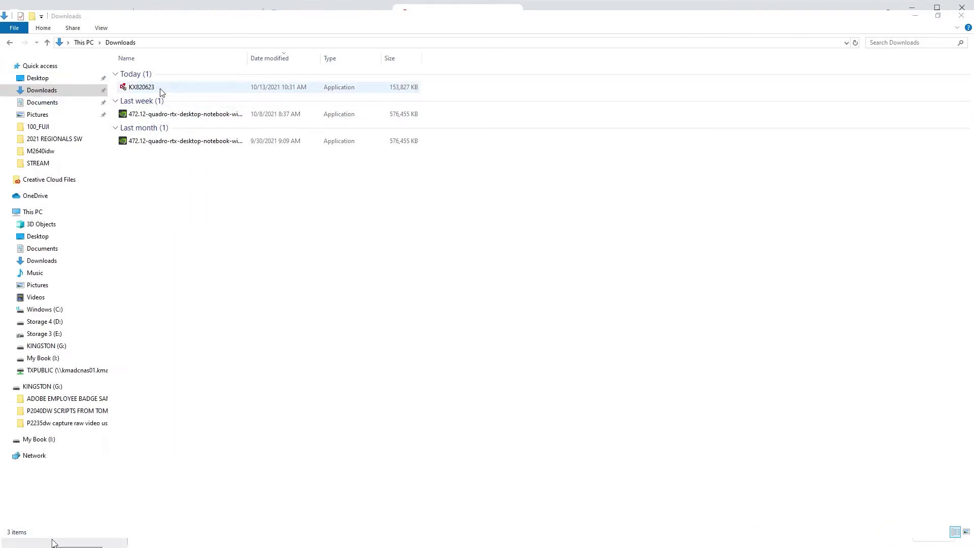
# Step: Run the KX820623 installer from the Downloads folder
pyautogui.doubleClick(154, 89)
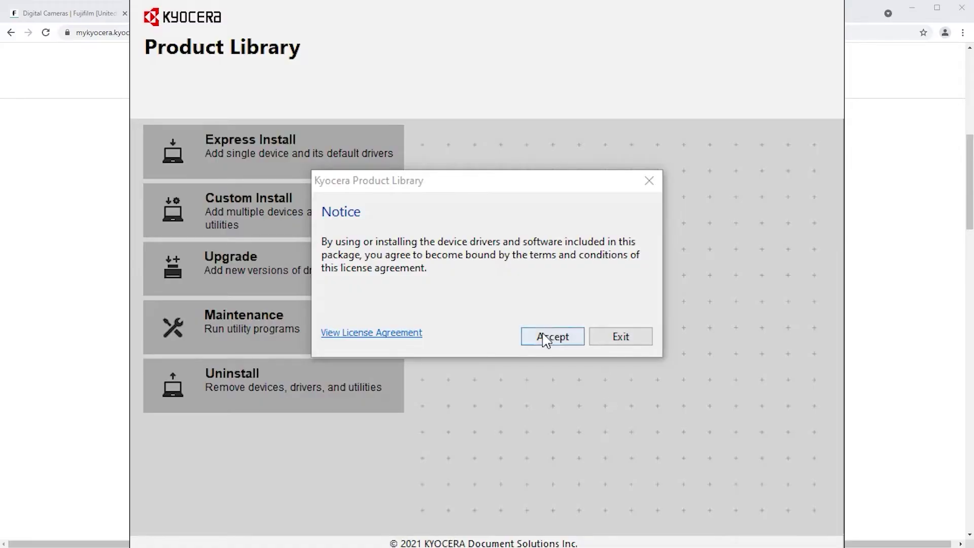
# Step: Accept the license Notice, dismiss the Resource and Energy Saving note, and choose Express Install
pyautogui.click(541, 339)
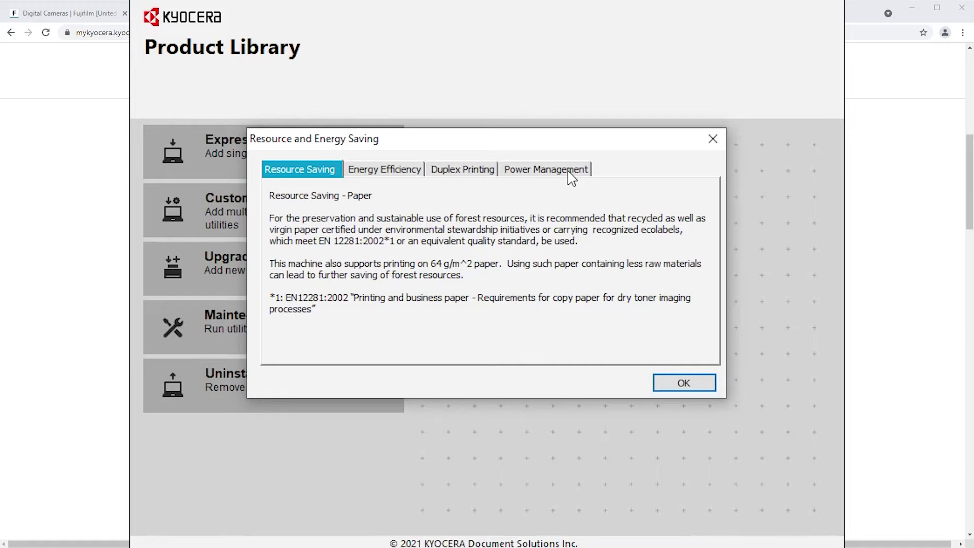
pyautogui.click(675, 387)
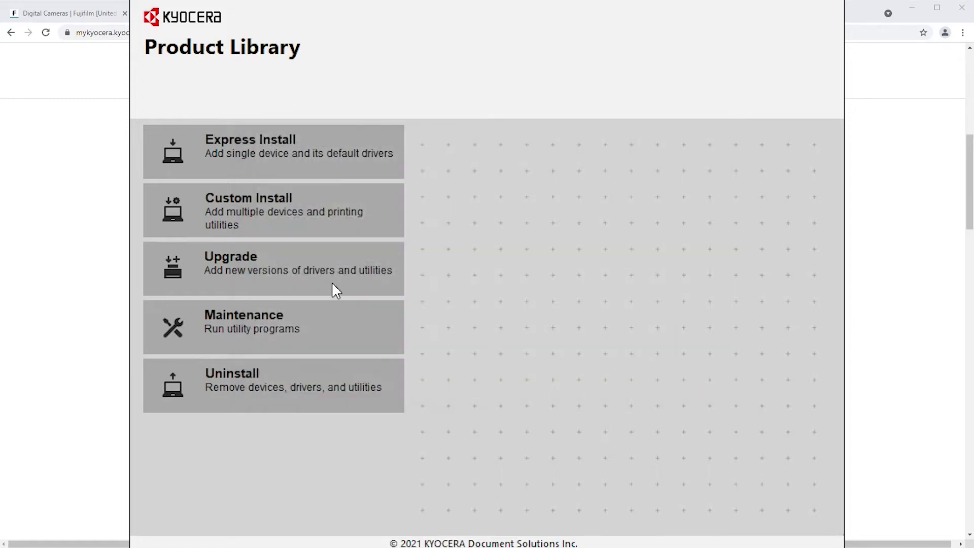
pyautogui.click(269, 163)
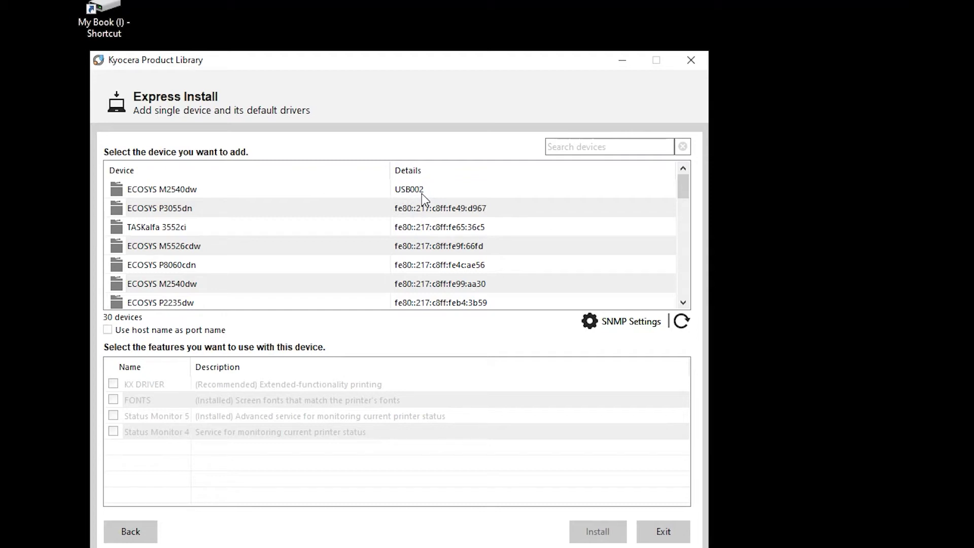
# Step: Install KX Driver, Fonts and Status Monitor 5 for the ECOSYS M2540dw on USB002
pyautogui.click(164, 192)
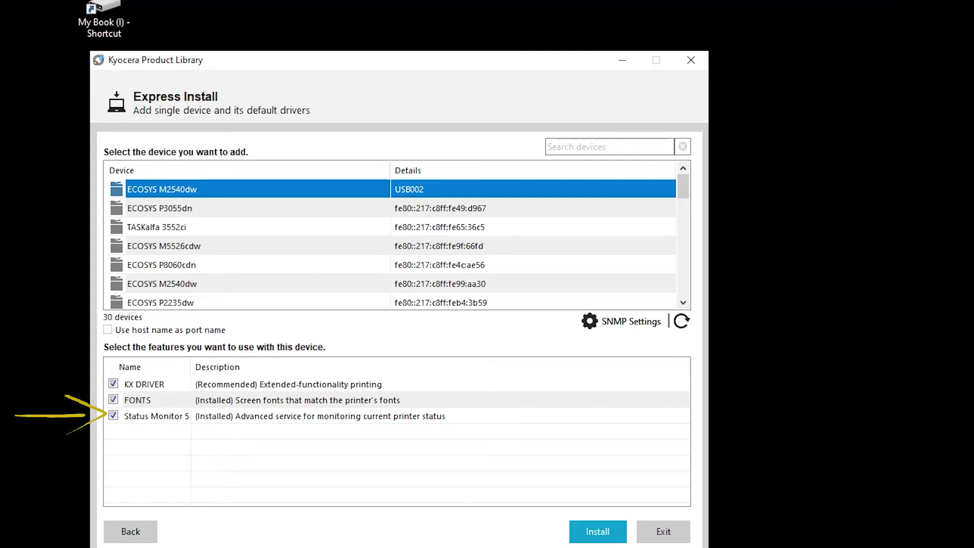
pyautogui.click(597, 535)
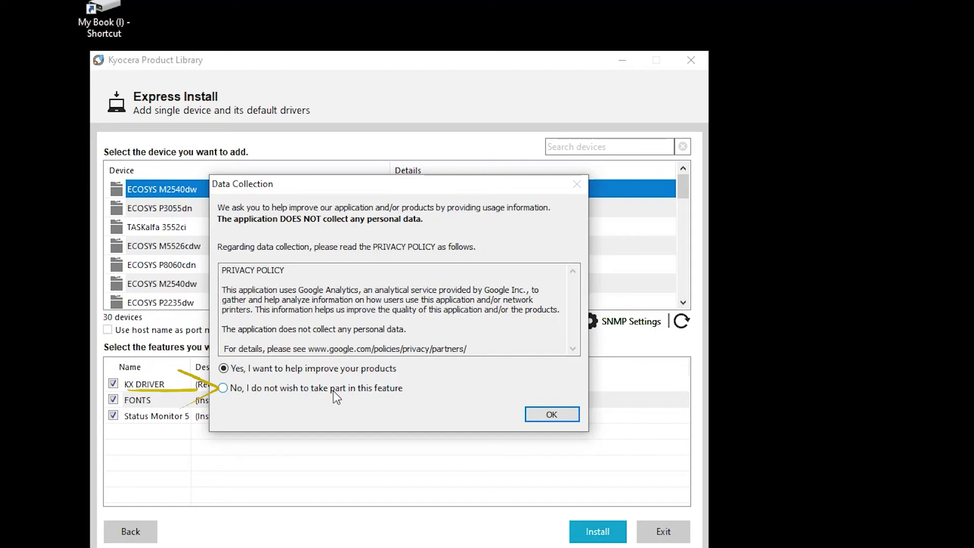
# Step: Confirm Data Collection, enable a test page, turn off default duplex, and finish
pyautogui.click(534, 417)
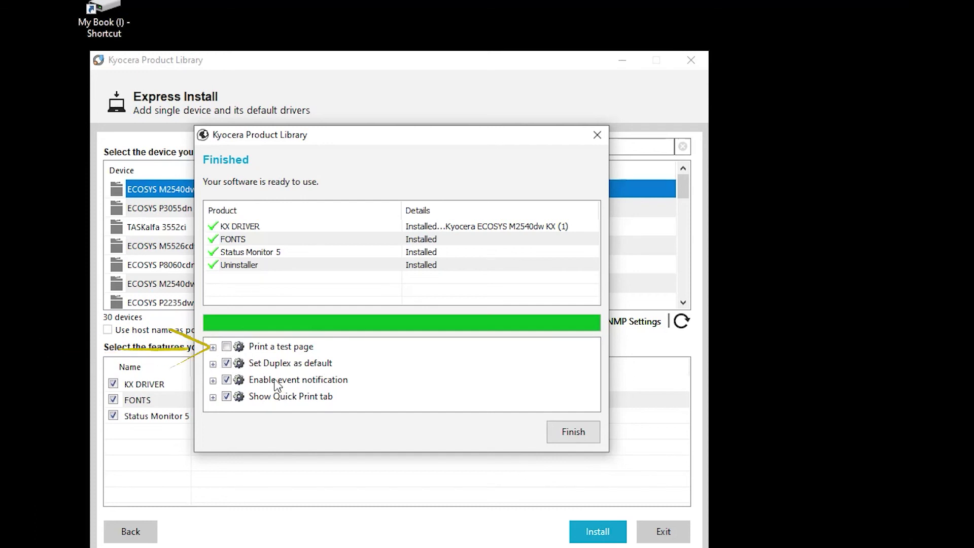
pyautogui.click(225, 348)
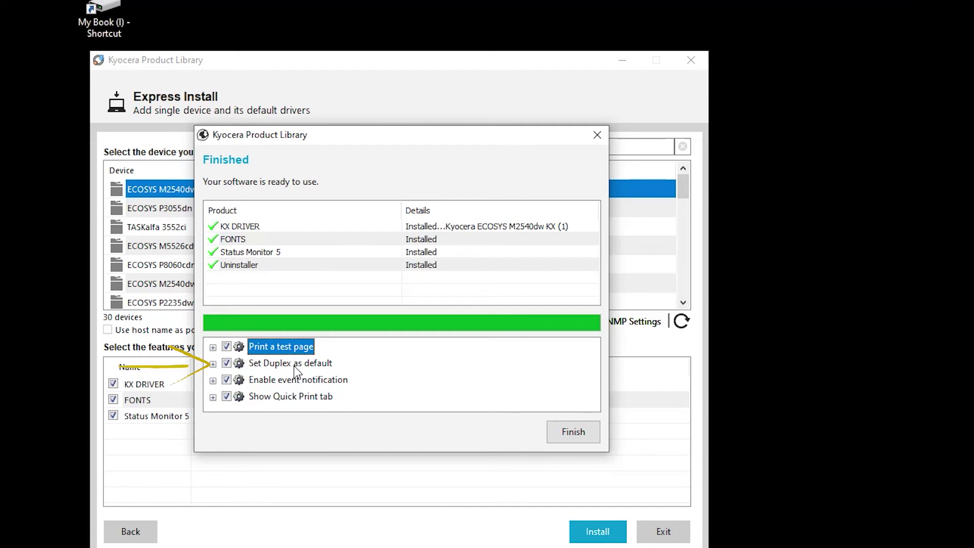
pyautogui.click(230, 364)
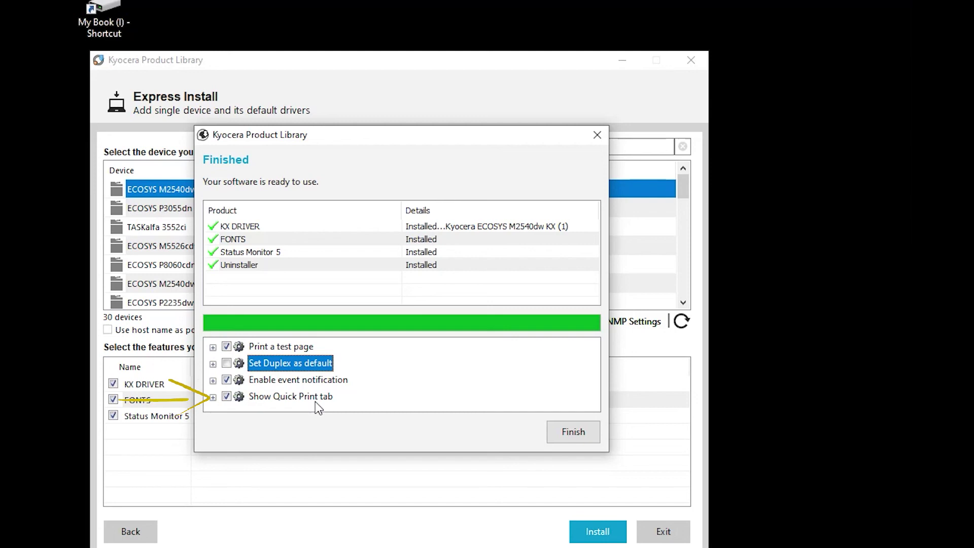
pyautogui.click(559, 432)
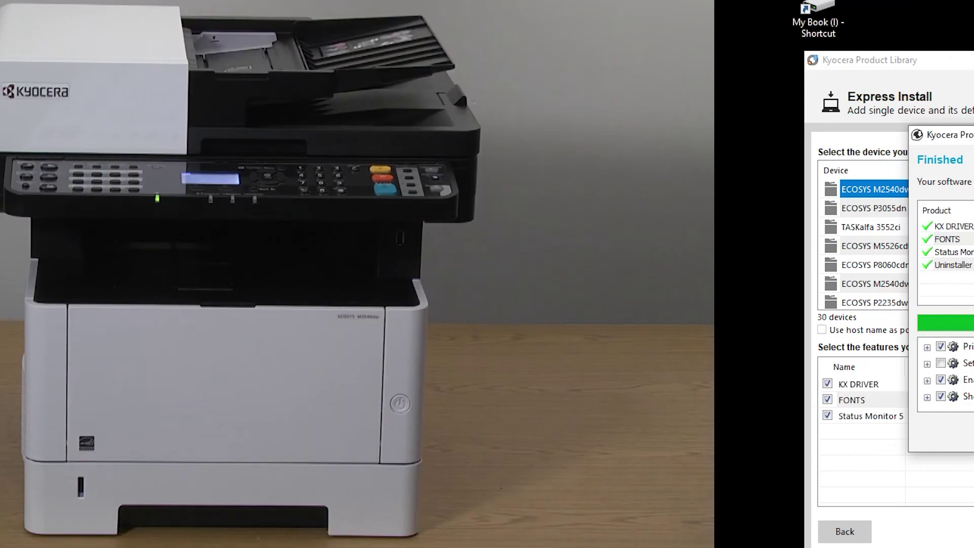